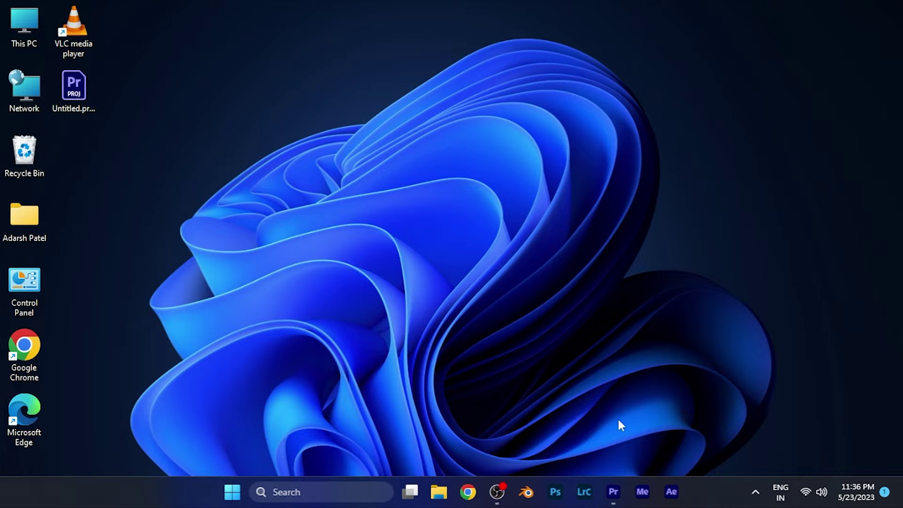
- Add Sequence 01 with default settings to the Untitled project from the Project panel's New Item menu
click(613, 491)
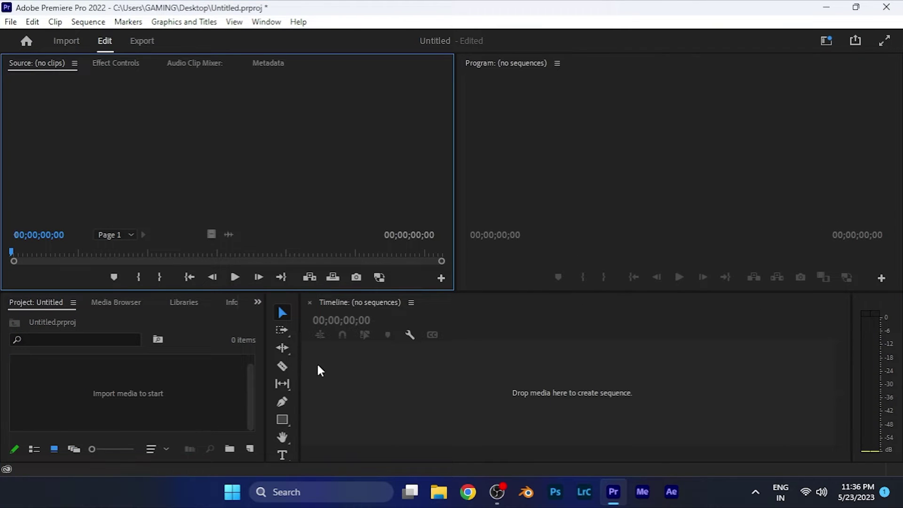
right_click(231, 366)
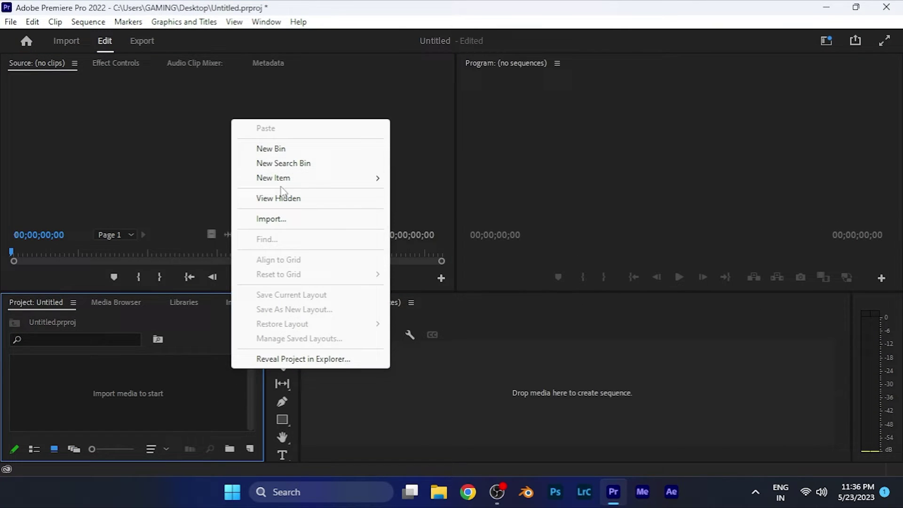
click(423, 178)
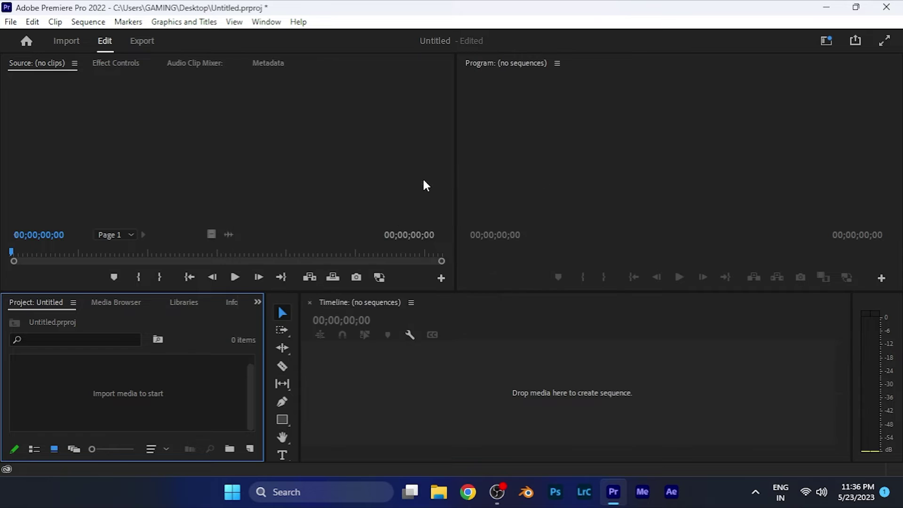
key(Return)
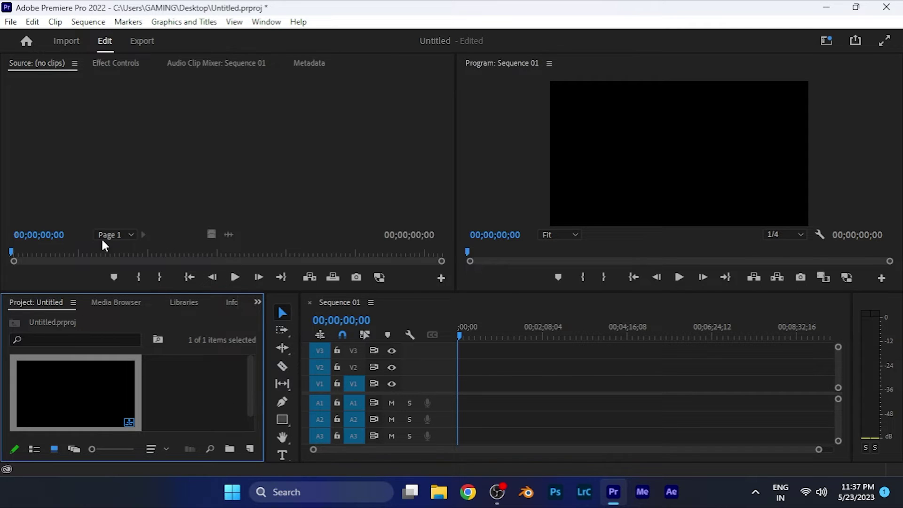
click(88, 22)
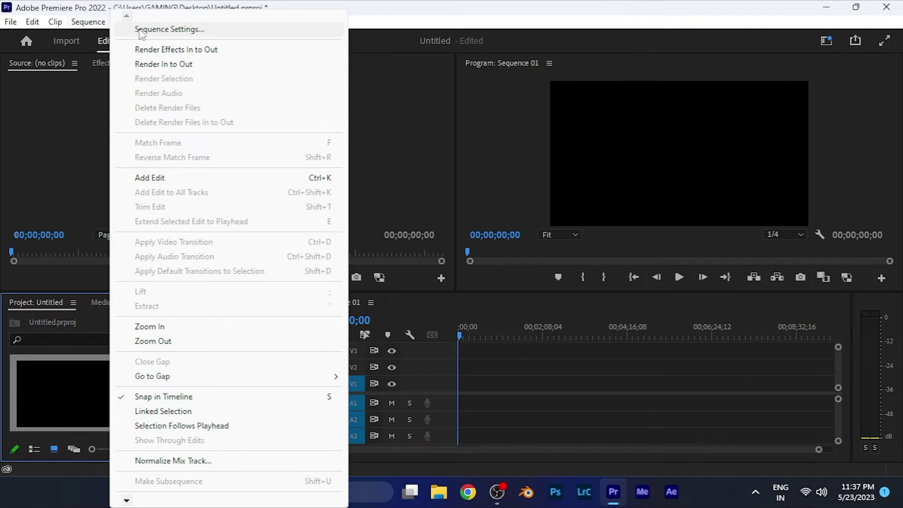
click(168, 29)
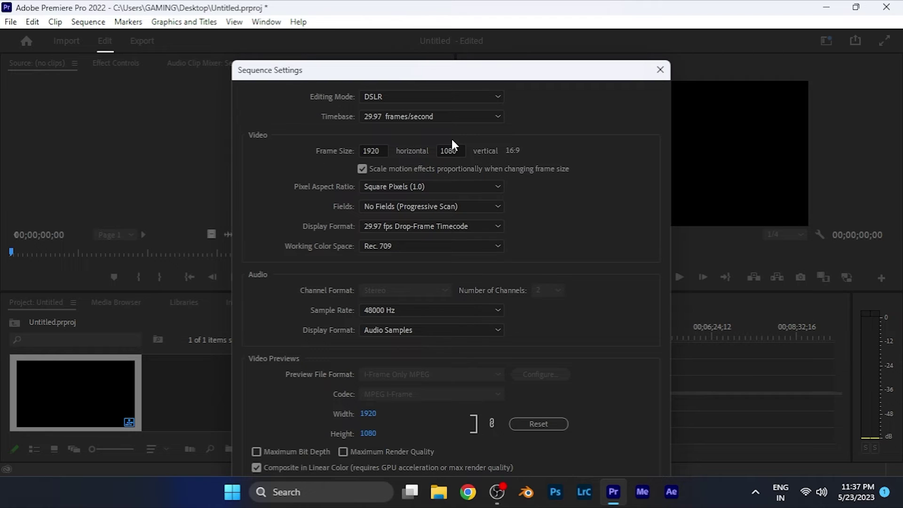
double_click(372, 150)
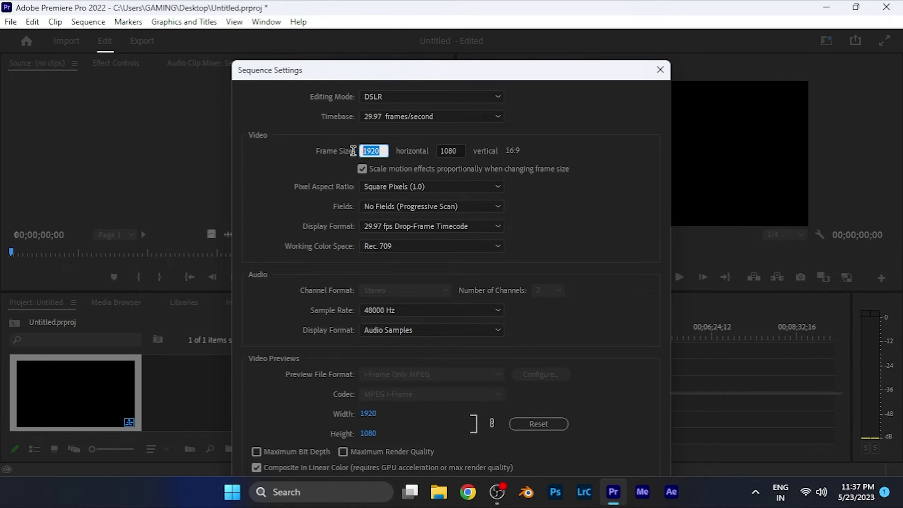
double_click(451, 151)
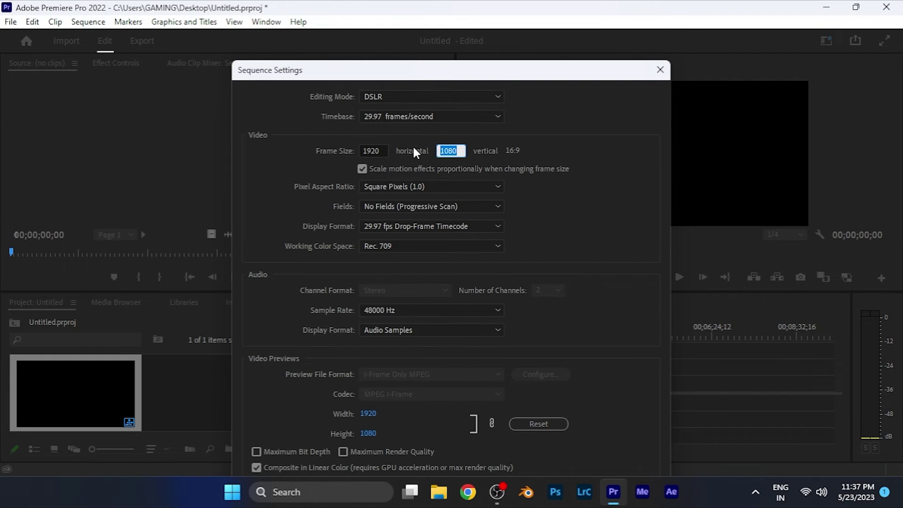
click(489, 148)
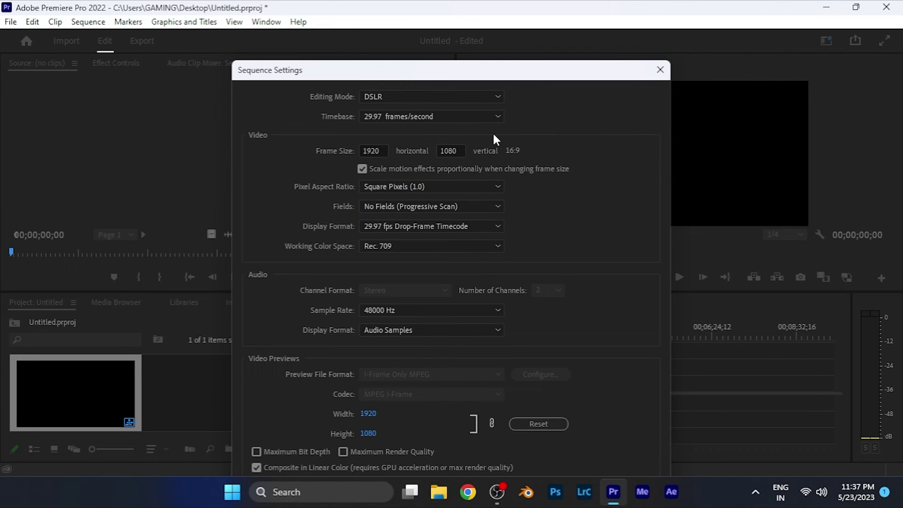
click(658, 70)
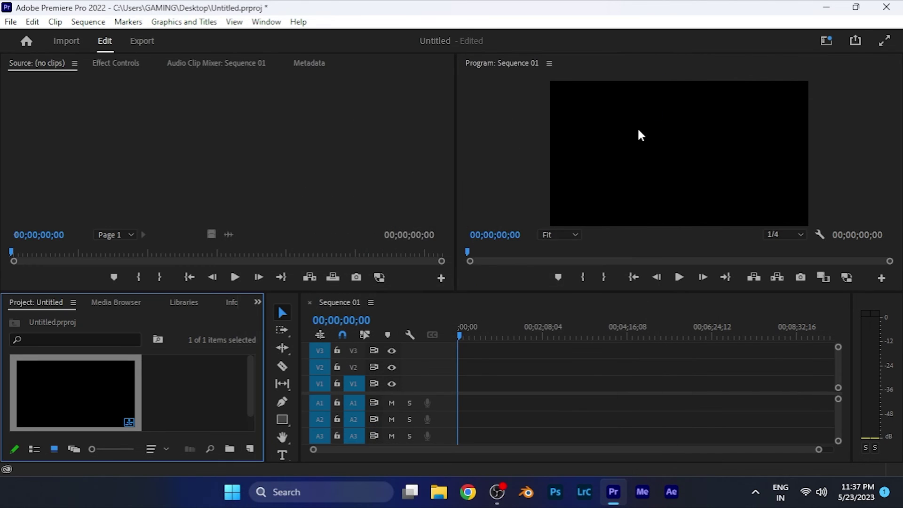
- Minimize the Premiere Pro window, leaving the Sequence 01 project open in the background
click(825, 7)
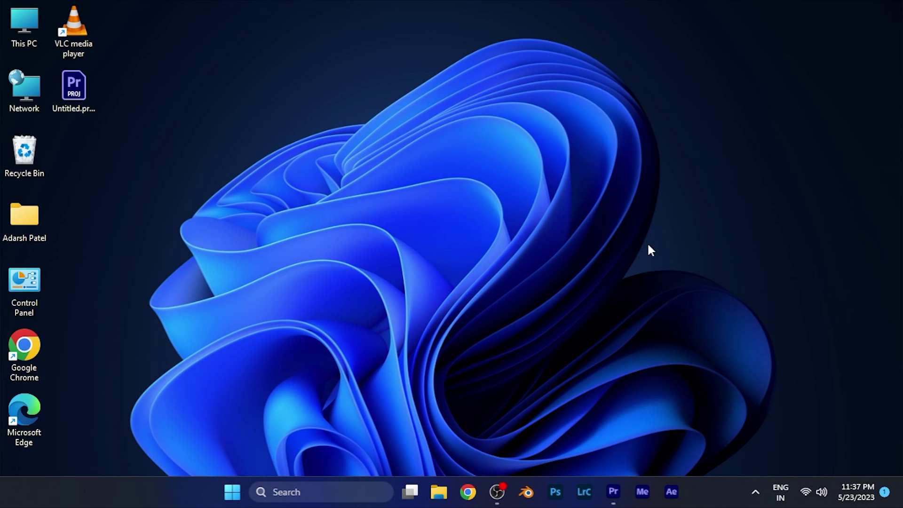